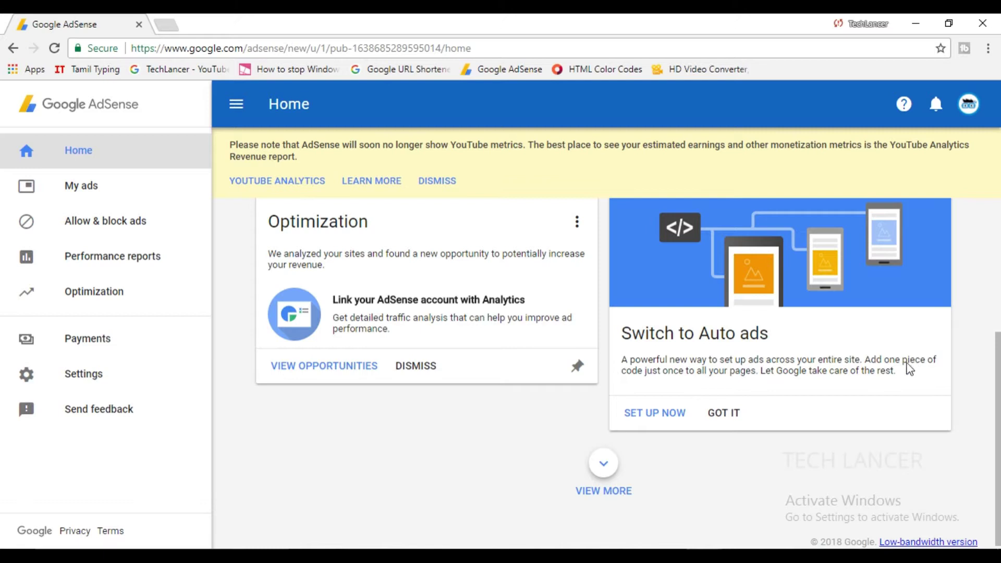
Begin Auto ads setup and open the Auto ads section under My ads > Content
click(652, 414)
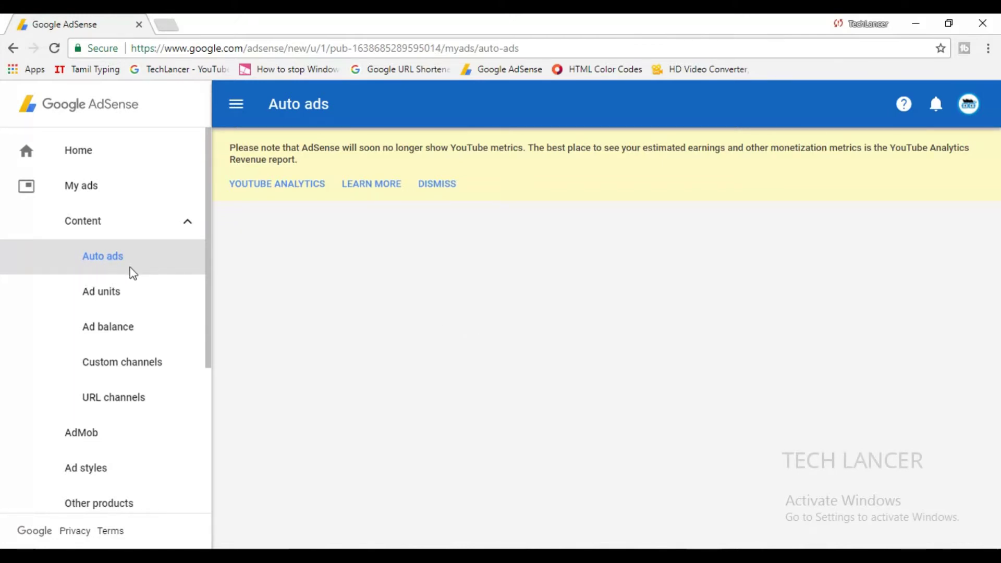
click(159, 267)
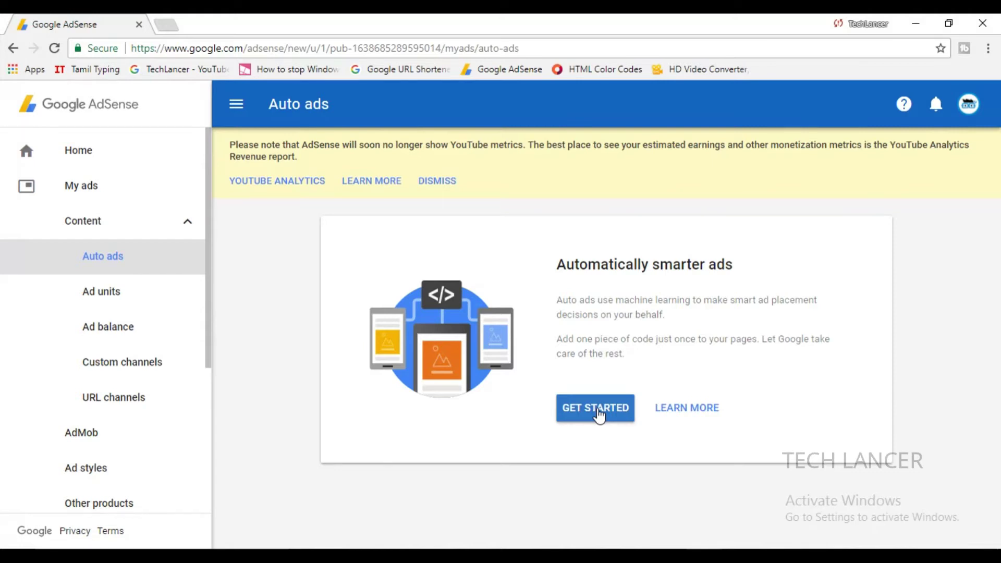
click(601, 417)
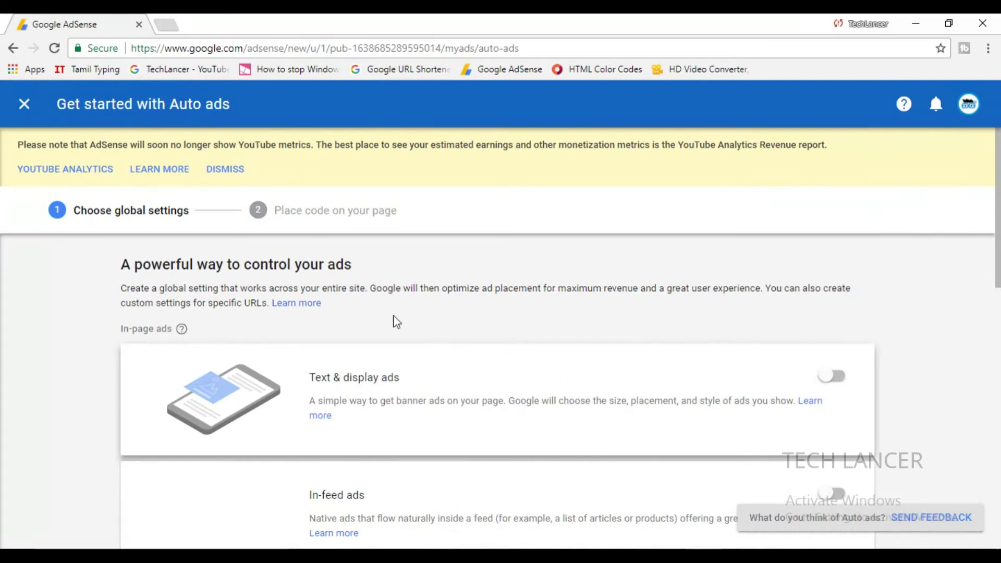
scroll(329, 280, down, 2)
scroll(292, 177, up, 1)
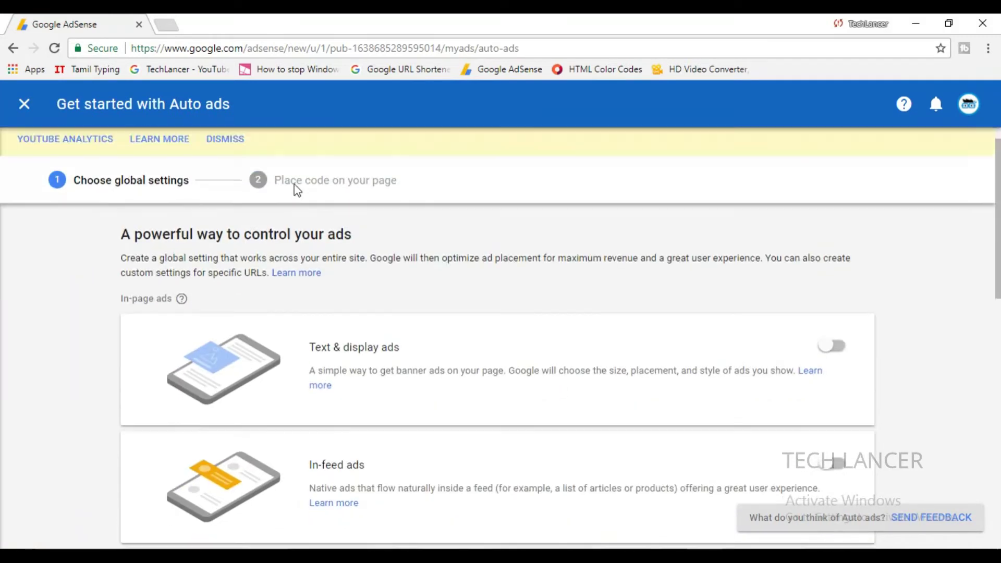
scroll(297, 190, up, 1)
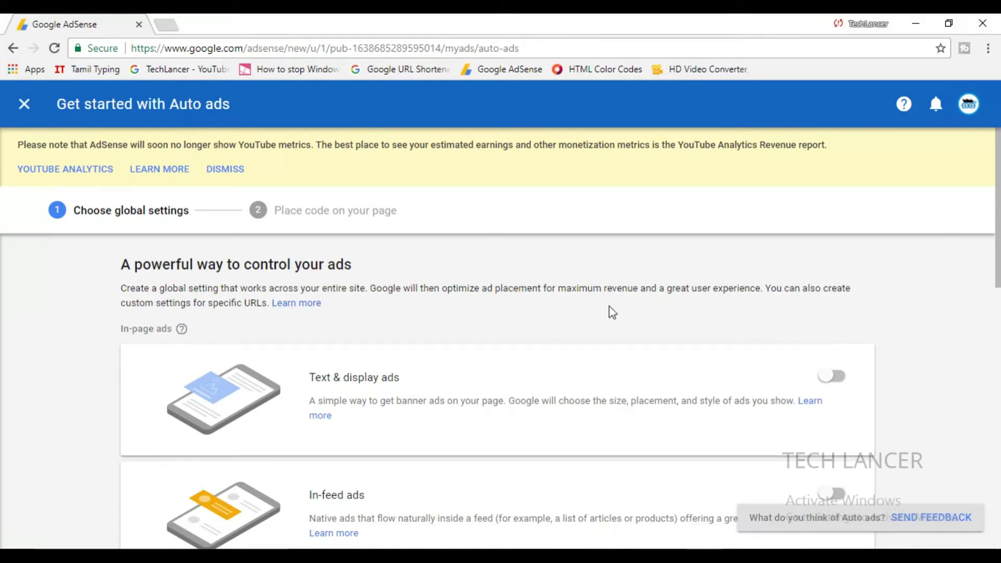
scroll(613, 313, down, 7)
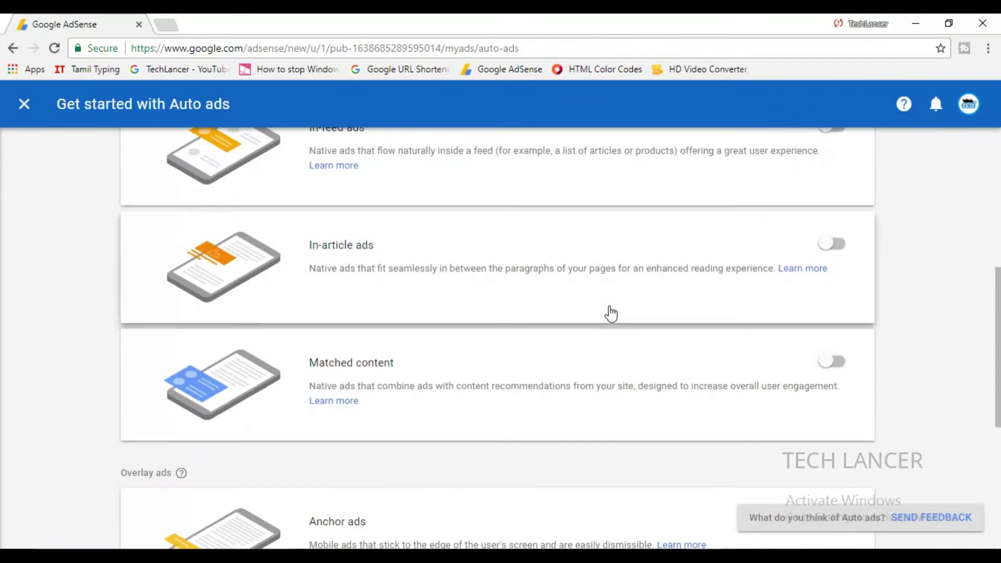
scroll(611, 313, down, 6)
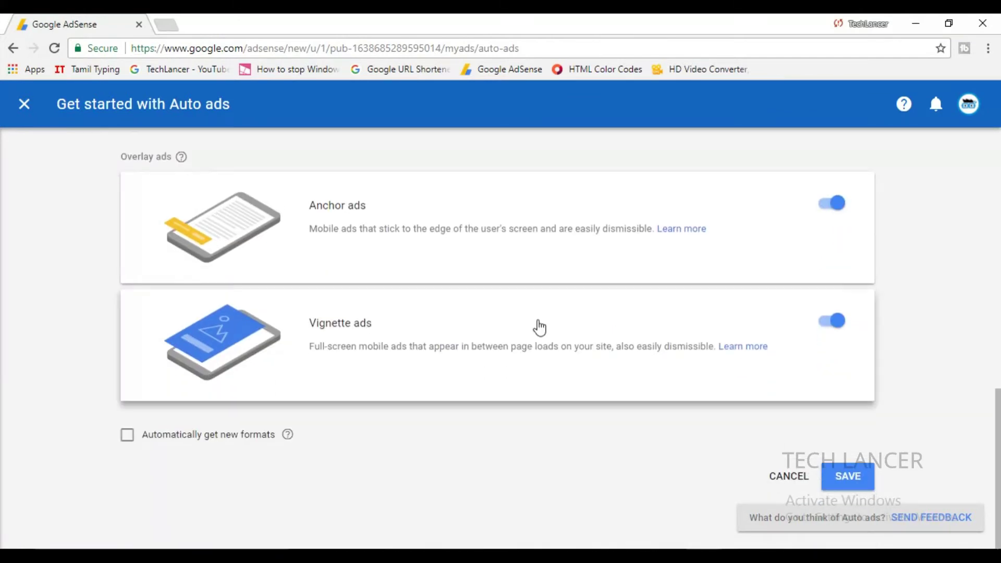
scroll(538, 328, up, 1)
scroll(476, 351, up, 4)
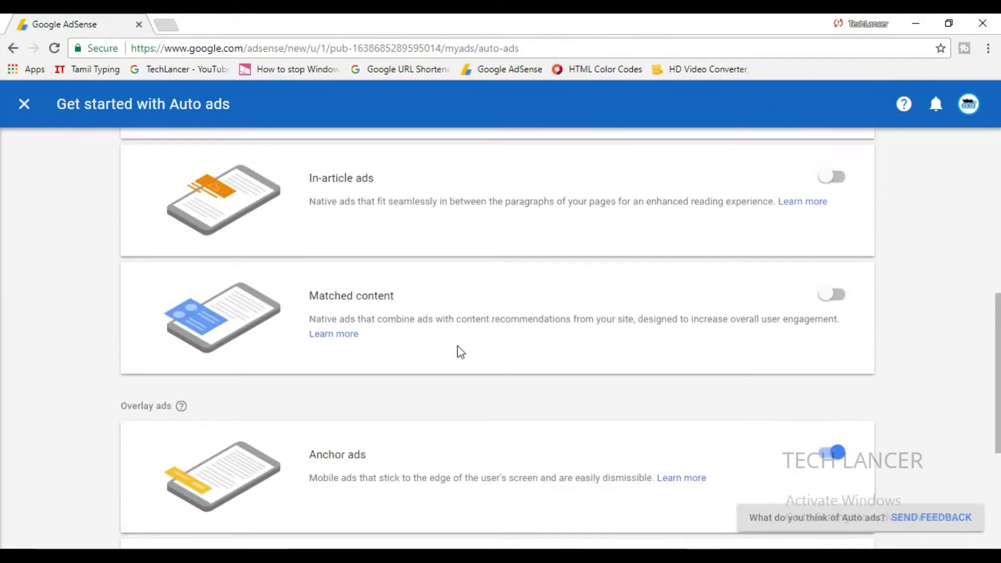
scroll(417, 355, up, 8)
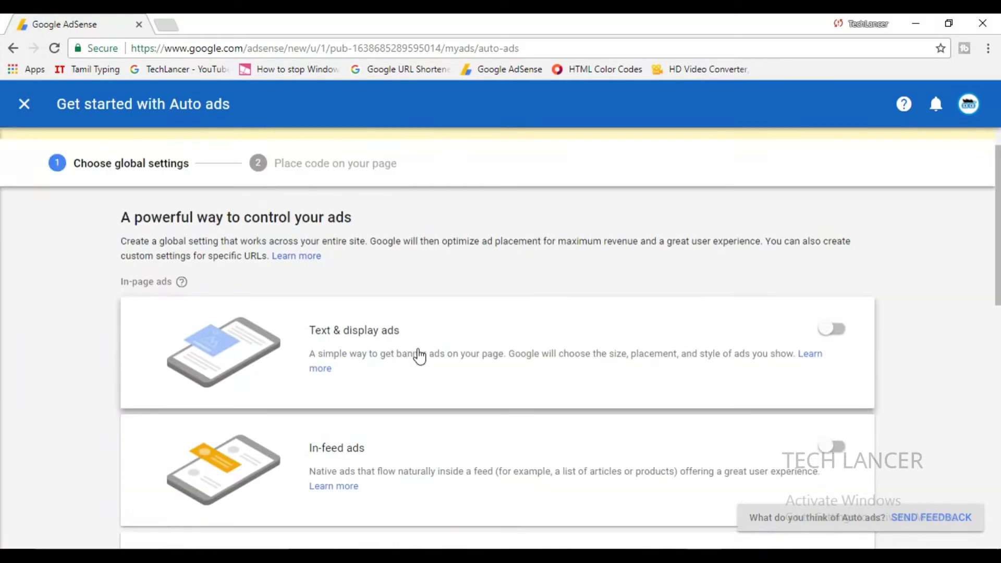
scroll(420, 357, up, 1)
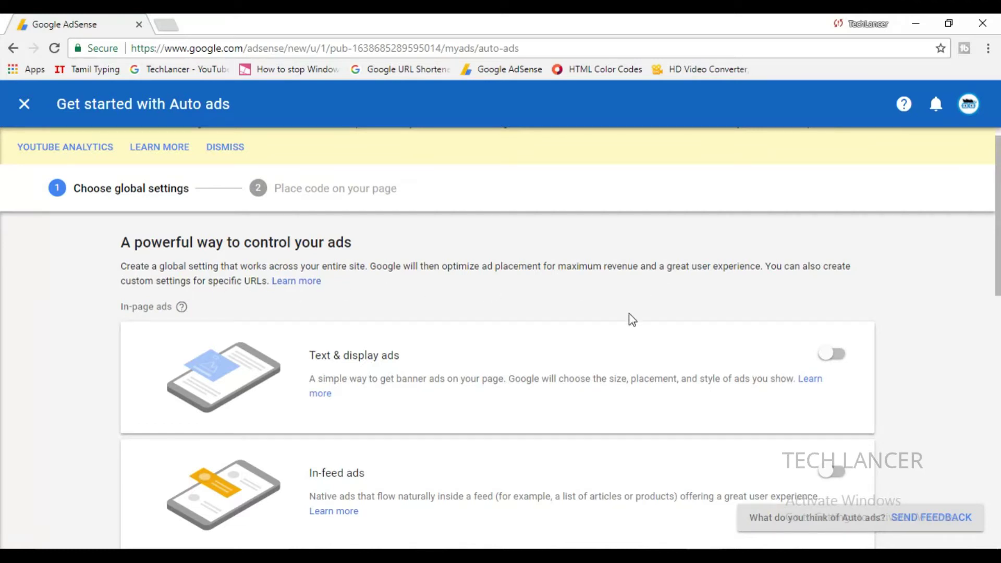
scroll(600, 423, down, 5)
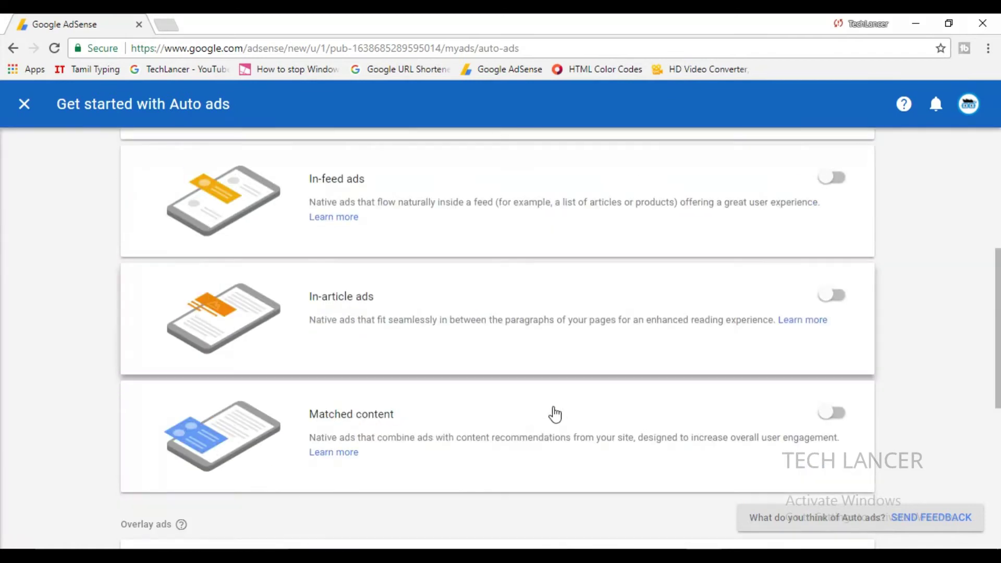
scroll(553, 414, down, 2)
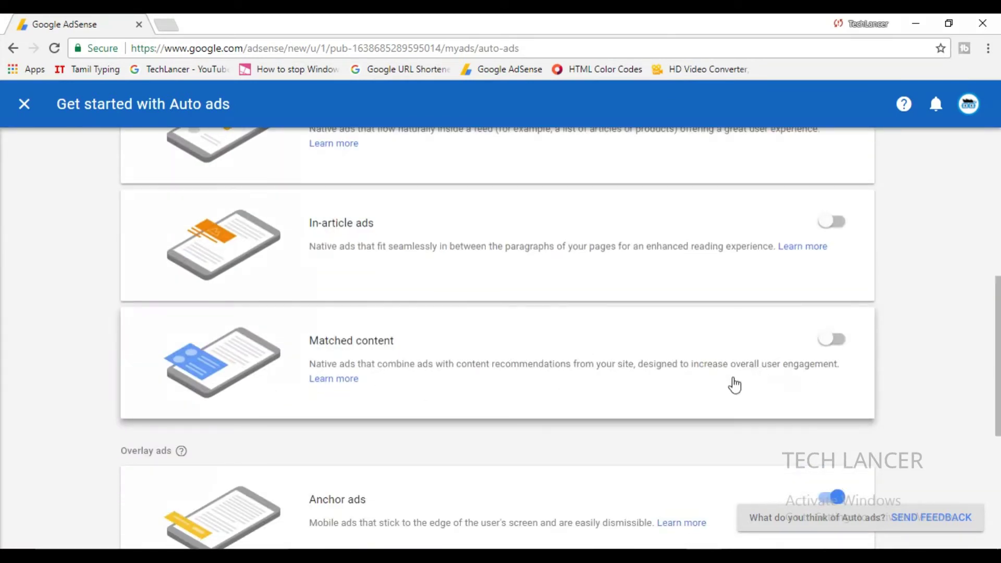
Switch on the Matched content, In-article and Text & display ad toggles
click(834, 340)
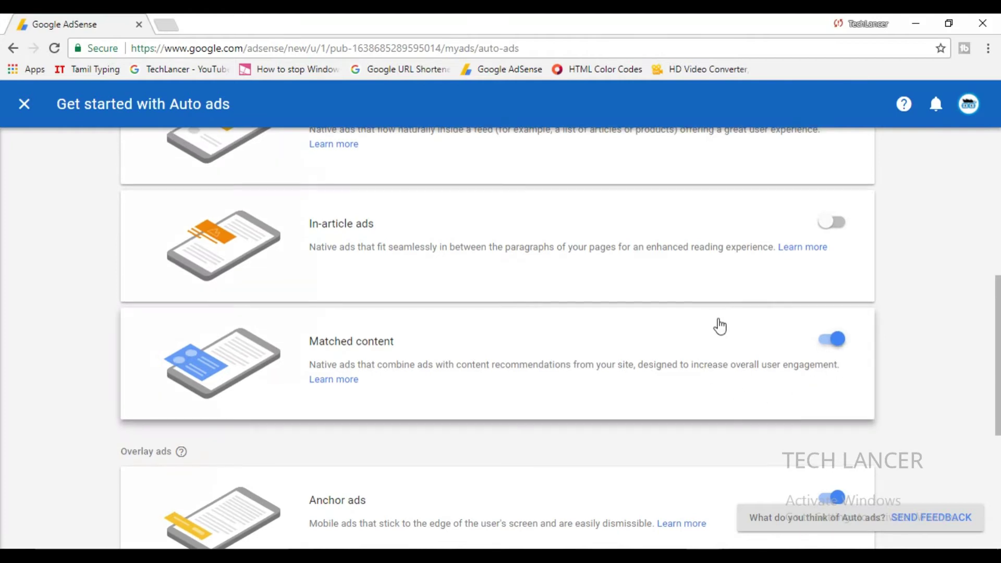
scroll(720, 326, up, 4)
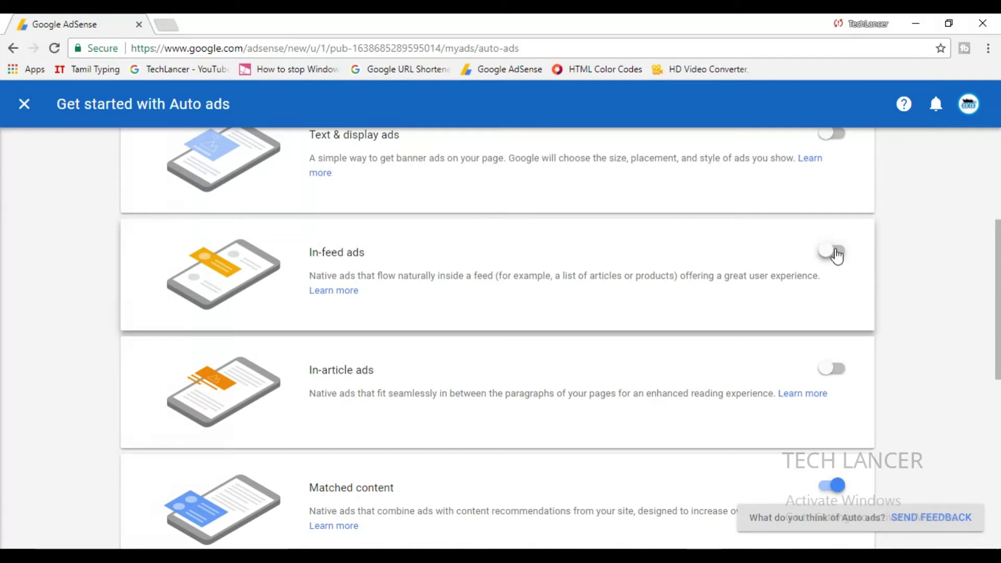
click(839, 373)
scroll(852, 337, up, 4)
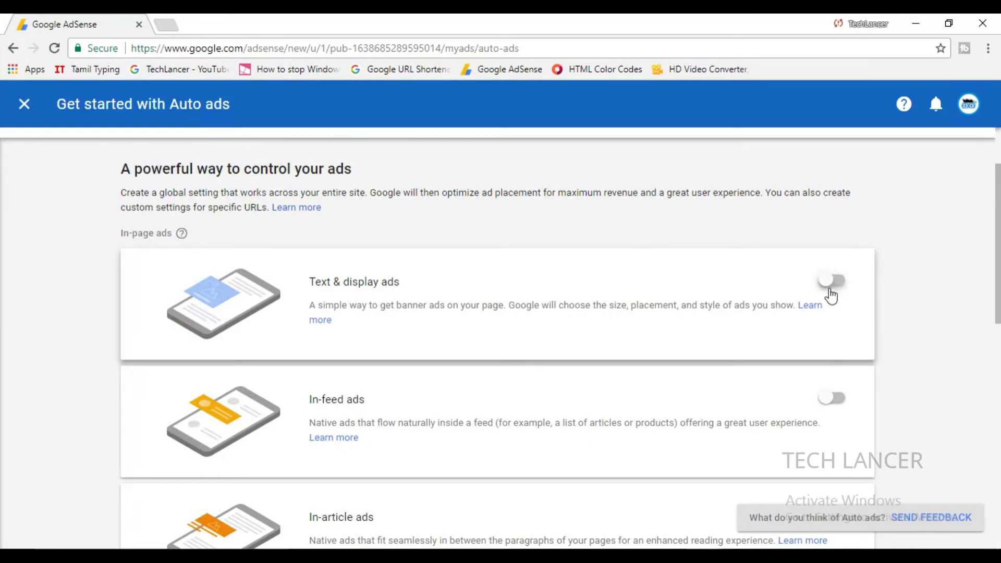
click(831, 284)
scroll(806, 368, down, 15)
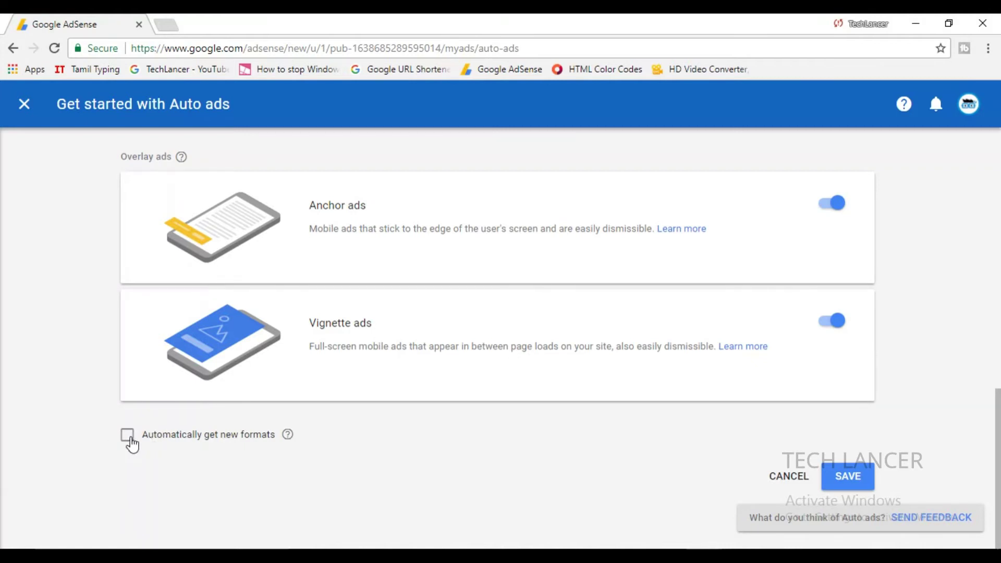
scroll(386, 442, up, 5)
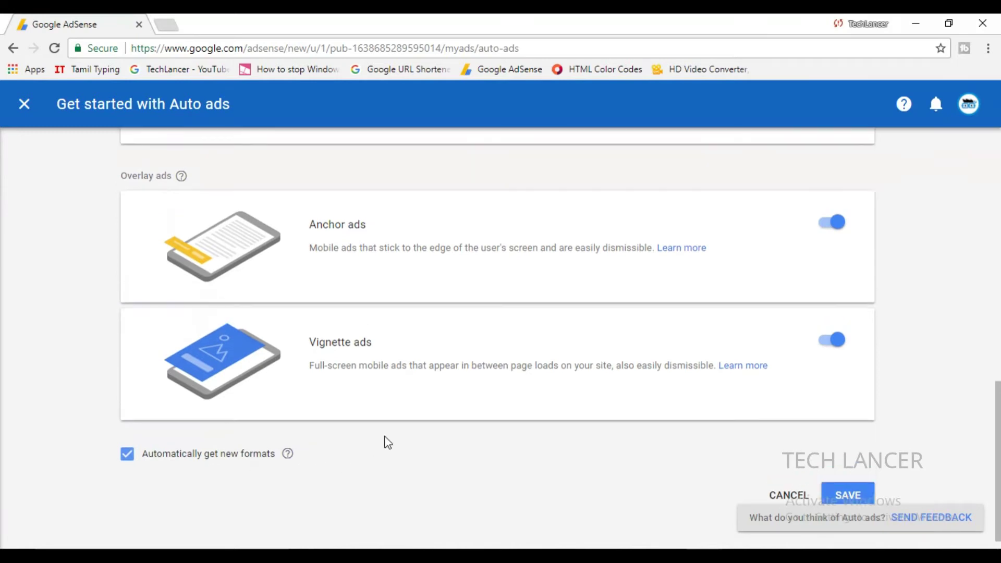
scroll(388, 443, up, 6)
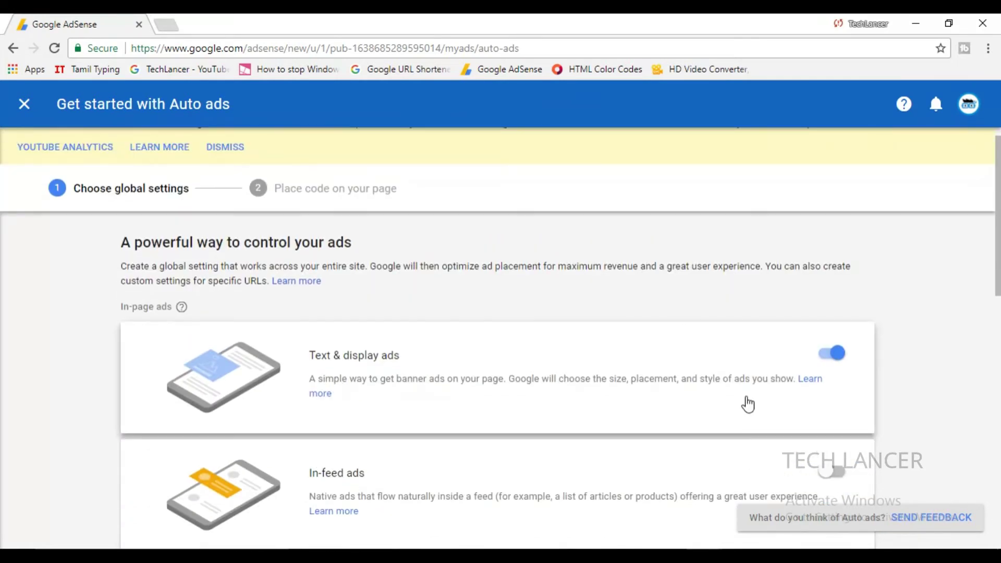
Select the entire generated Auto ads code snippet in the code box
scroll(726, 398, down, 10)
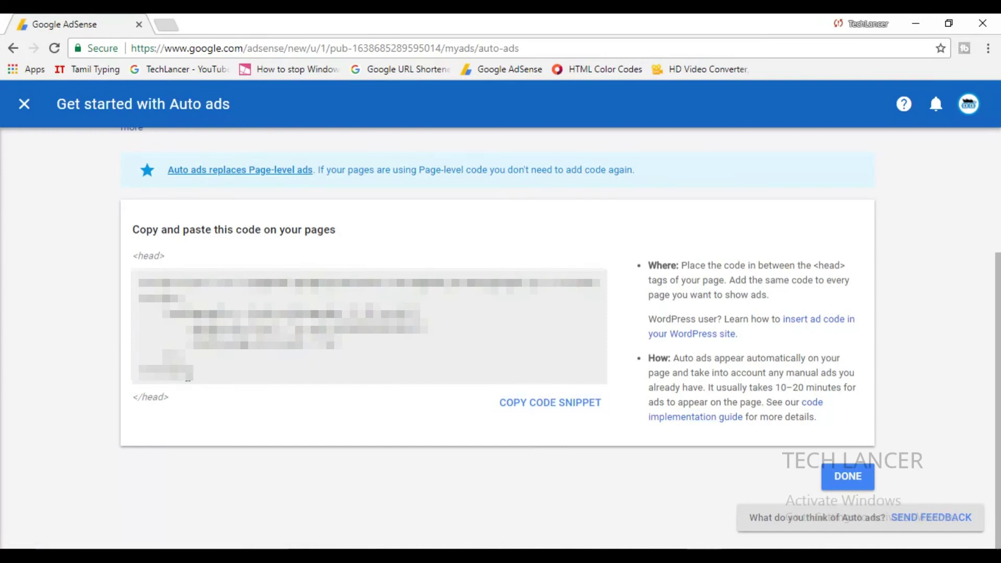
drag(186, 370, 137, 286)
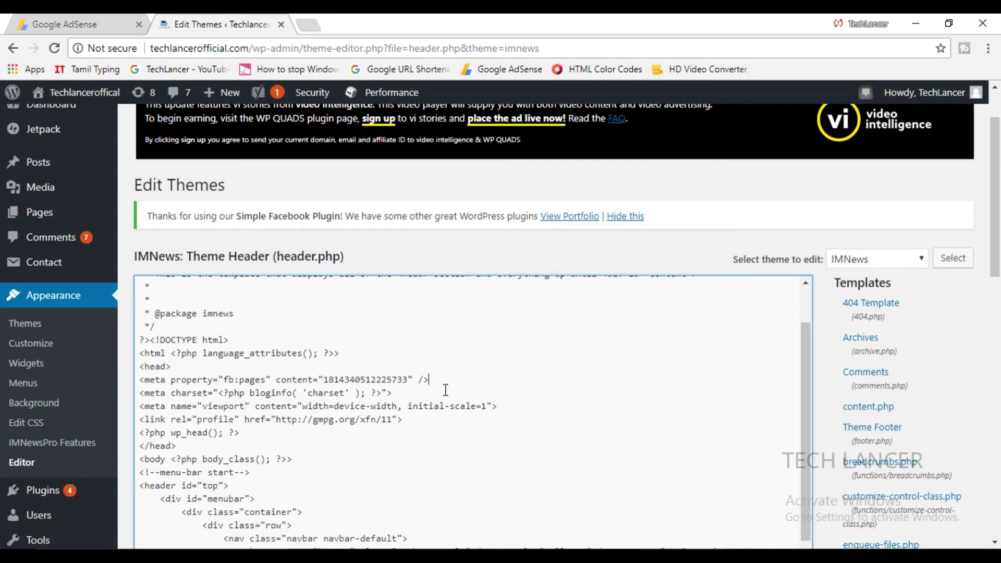
Paste the AdSense code right after the <head> tag in IMNews header.php
key(ctrl+v)
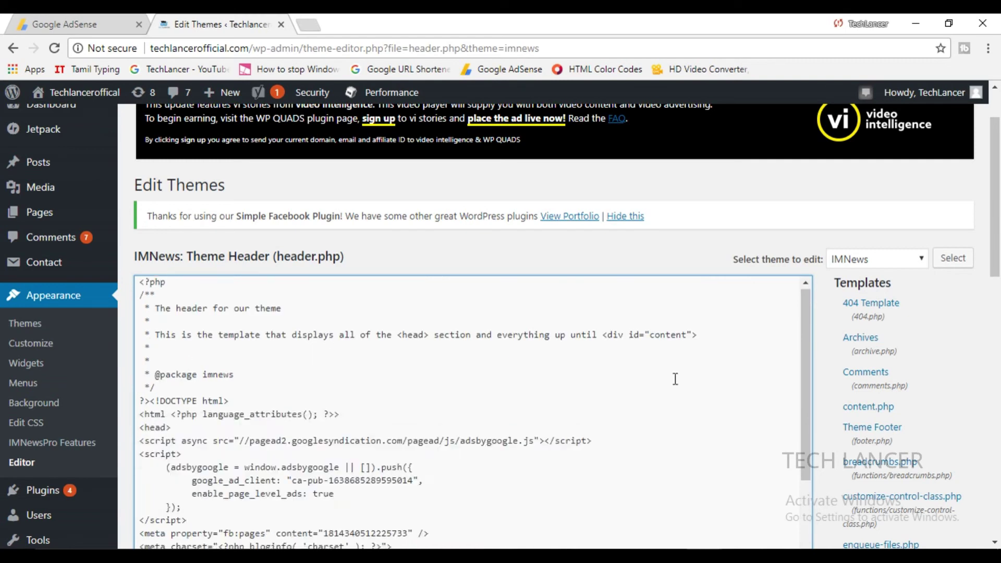
scroll(676, 379, down, 10)
scroll(320, 231, up, 3)
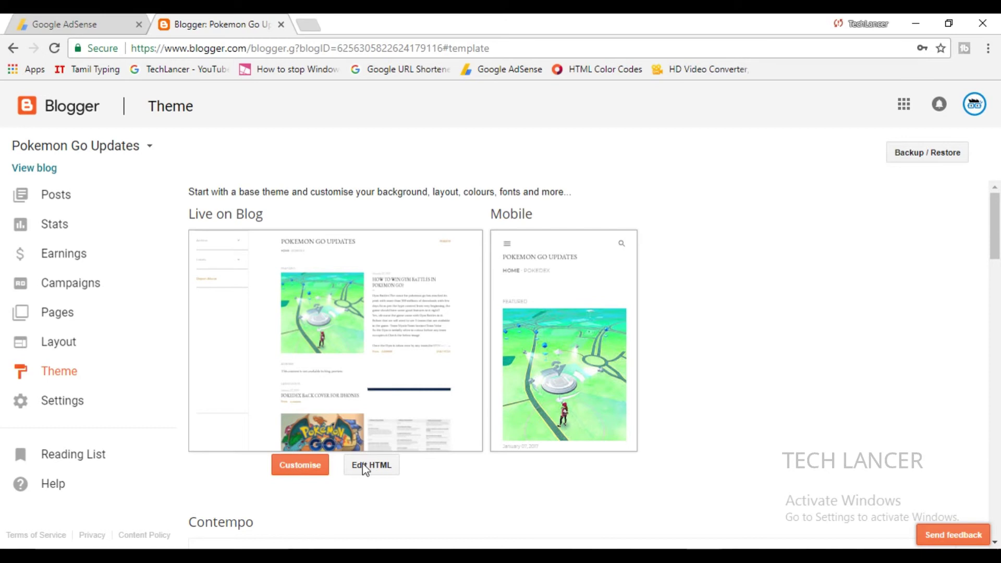
Paste the AdSense script on a new line after <head> in the theme HTML, deleting 'src' on line 5
click(381, 472)
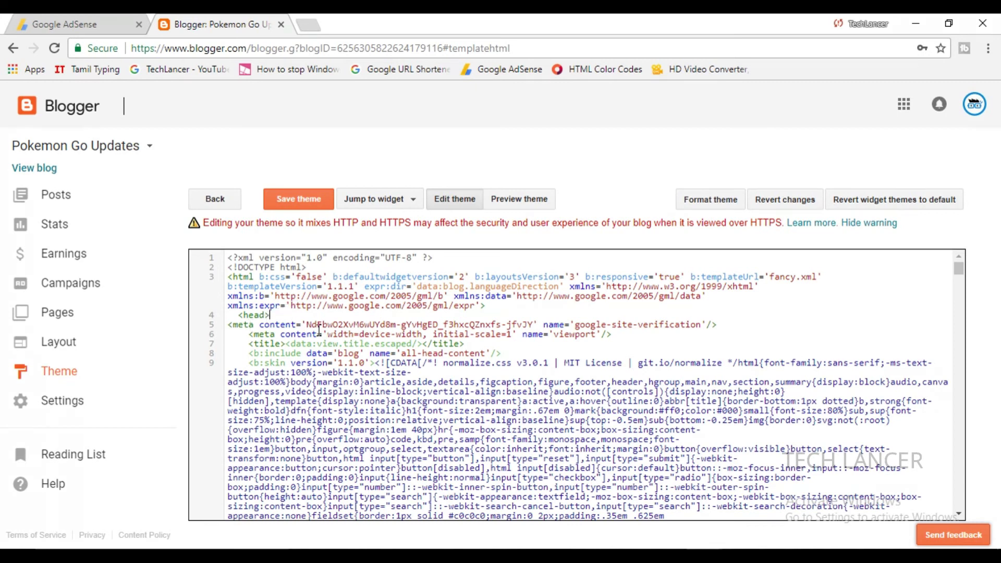
key(Return)
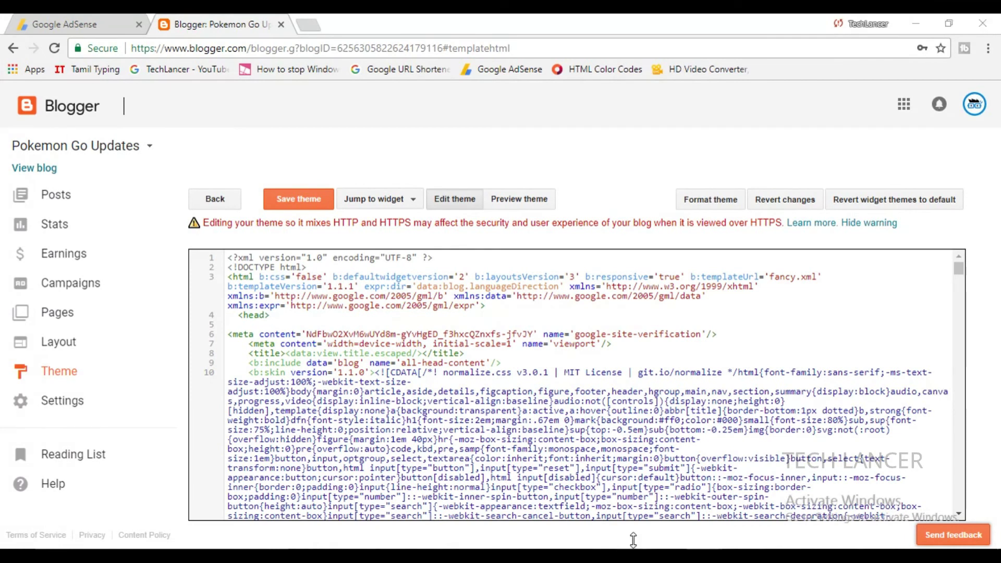
key(ctrl+v)
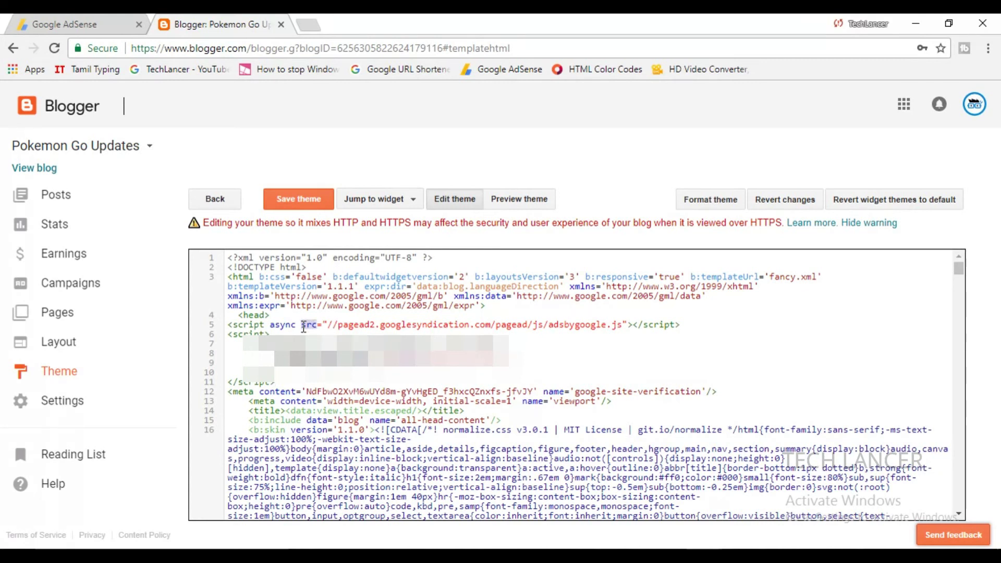
key(BackSpace)
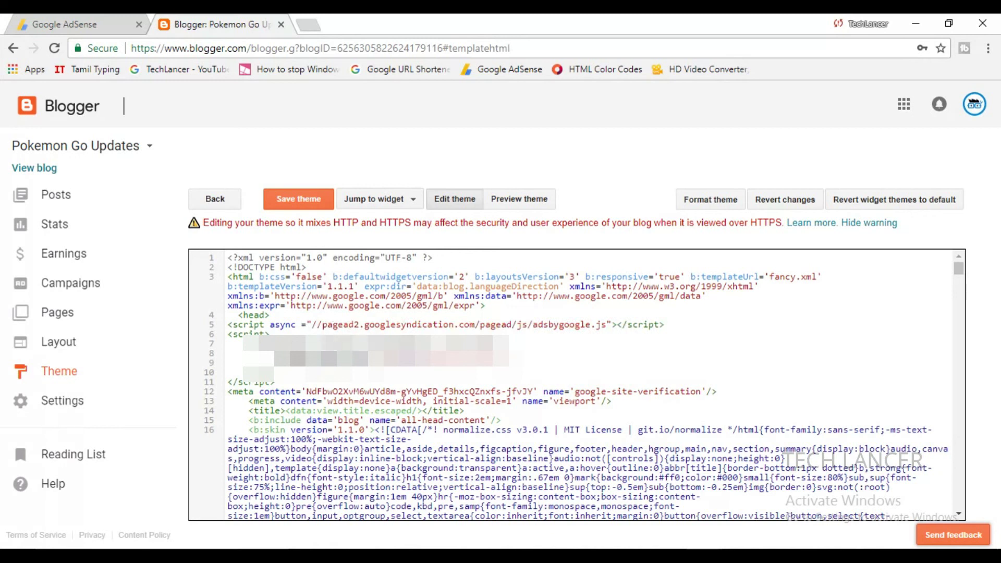
key(BackSpace)
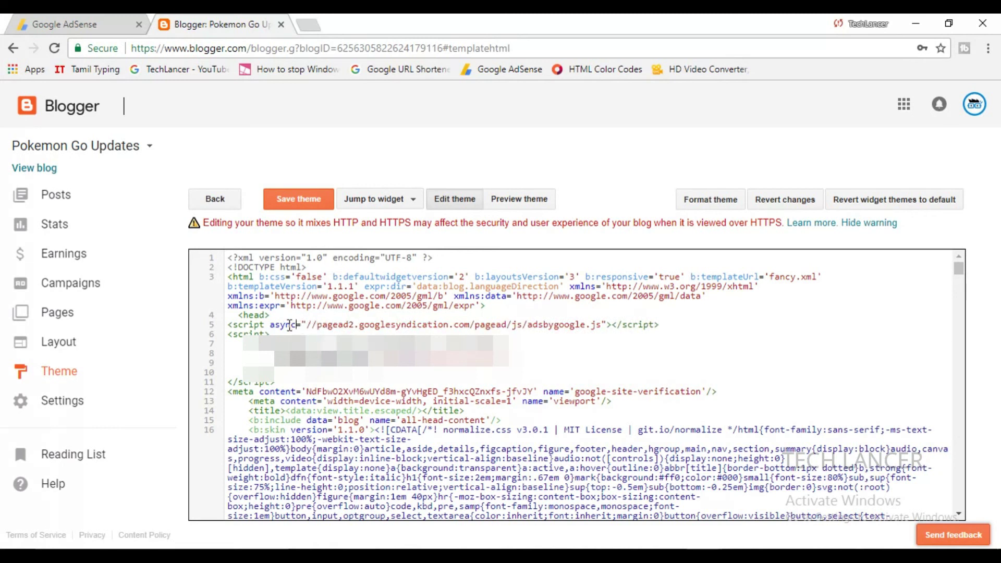